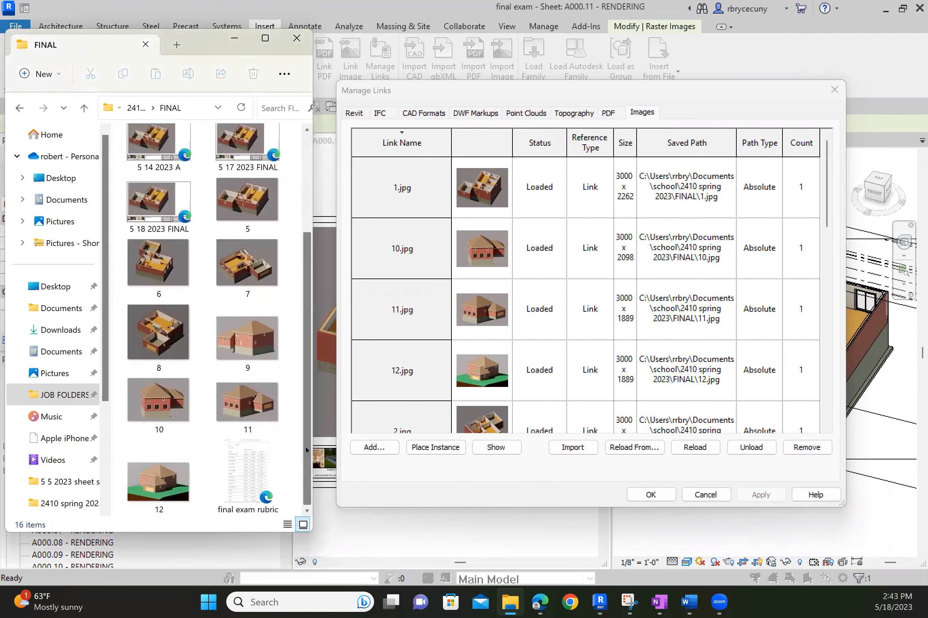
Step: Look through the rendering images in the FINAL folder and compare them with the linked images list
drag(306, 393, 314, 275)
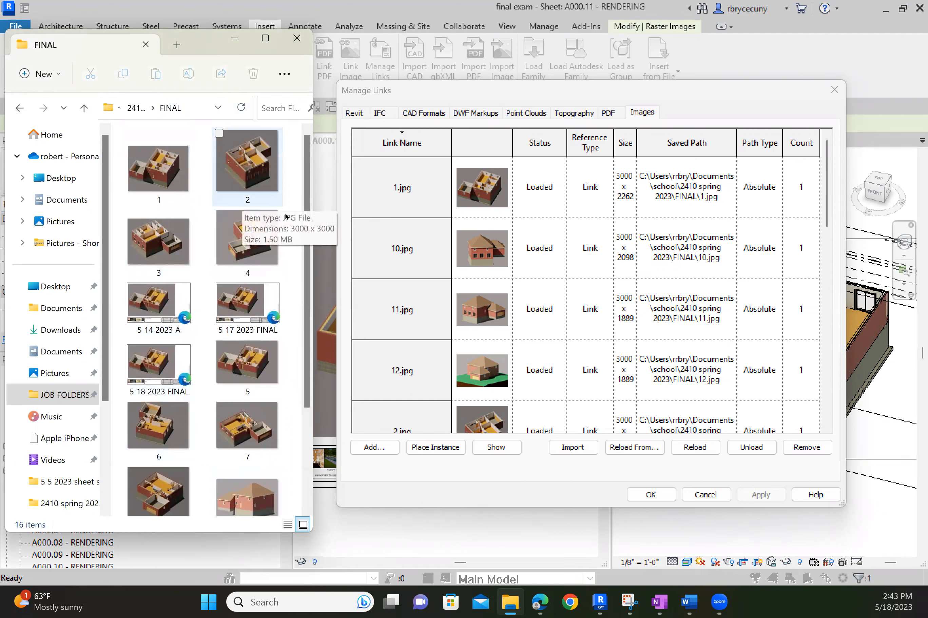
drag(308, 242, 304, 327)
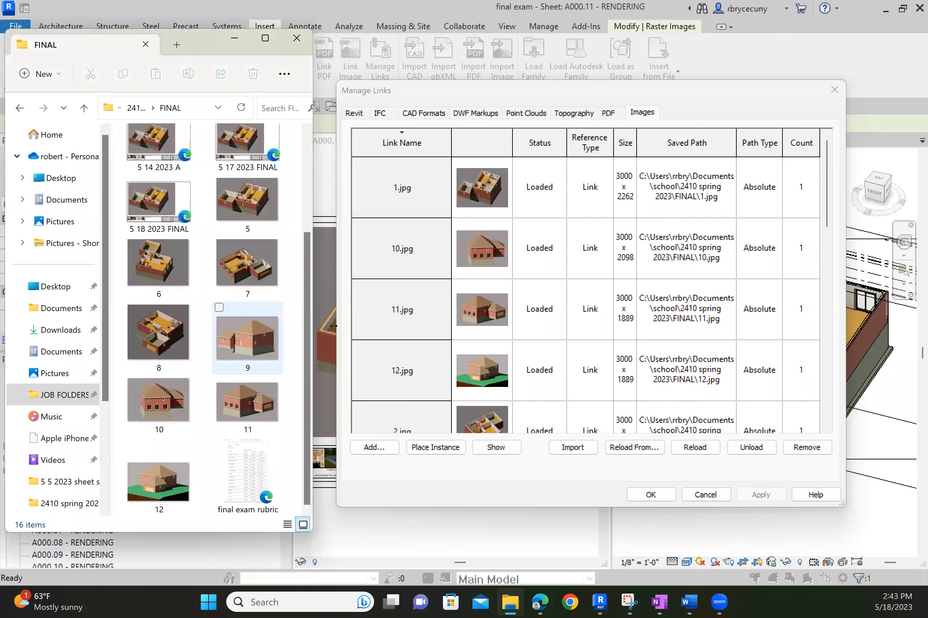
drag(308, 314, 316, 226)
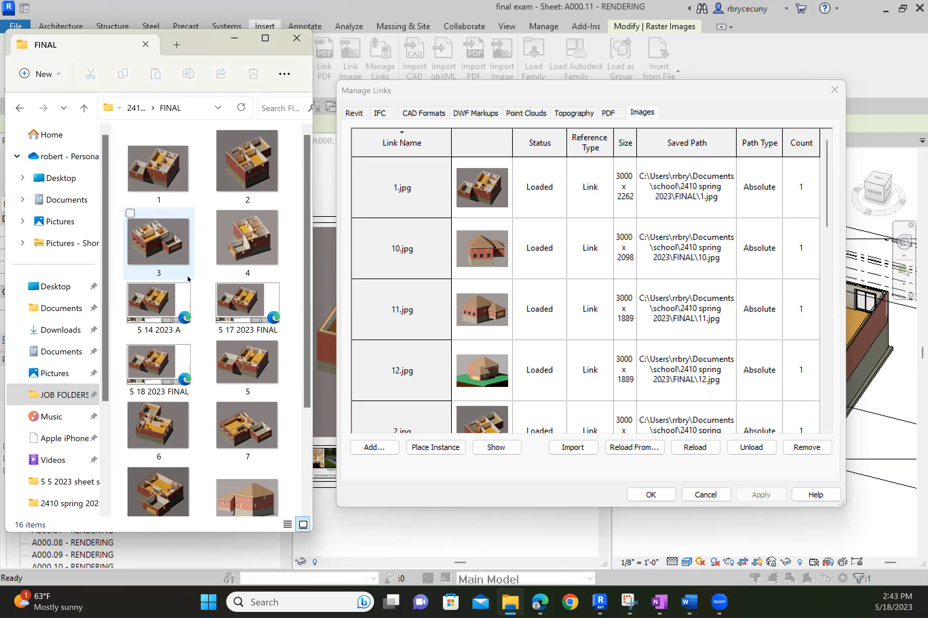
click(758, 530)
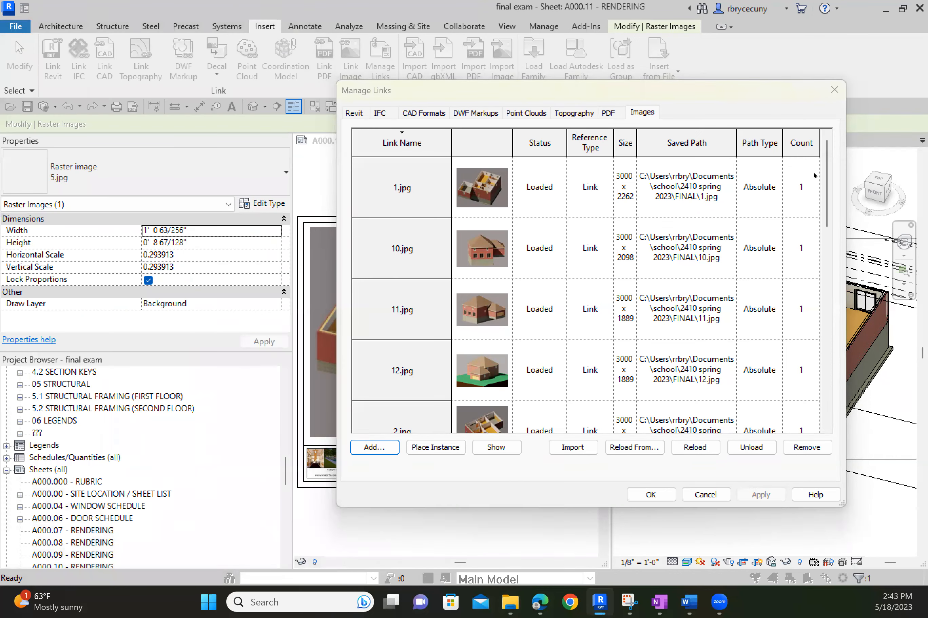
Step: Move the Manage Links dialog up and enlarge it to show more of the linked images, then check their details
click(659, 496)
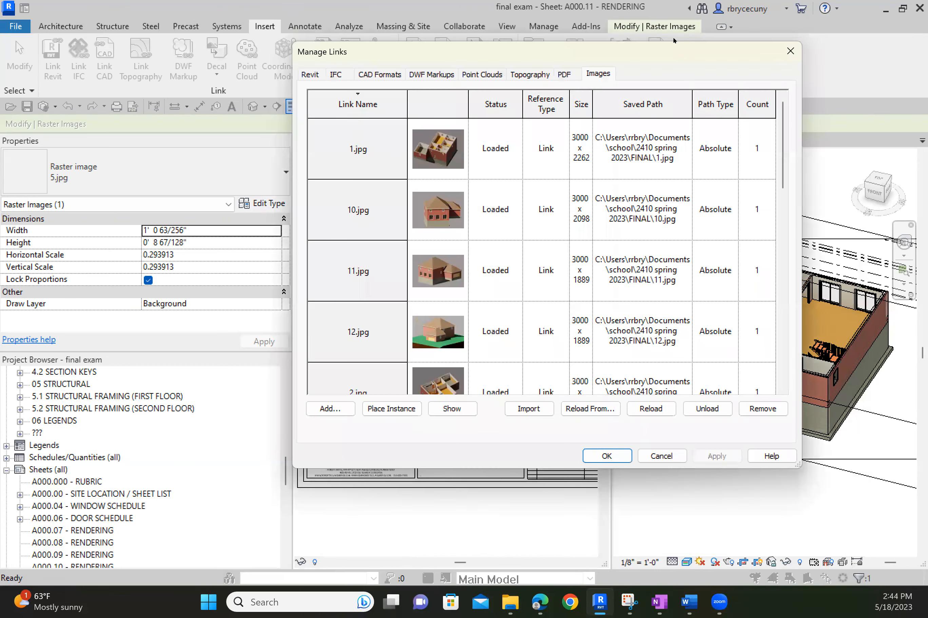
drag(673, 41, 673, 13)
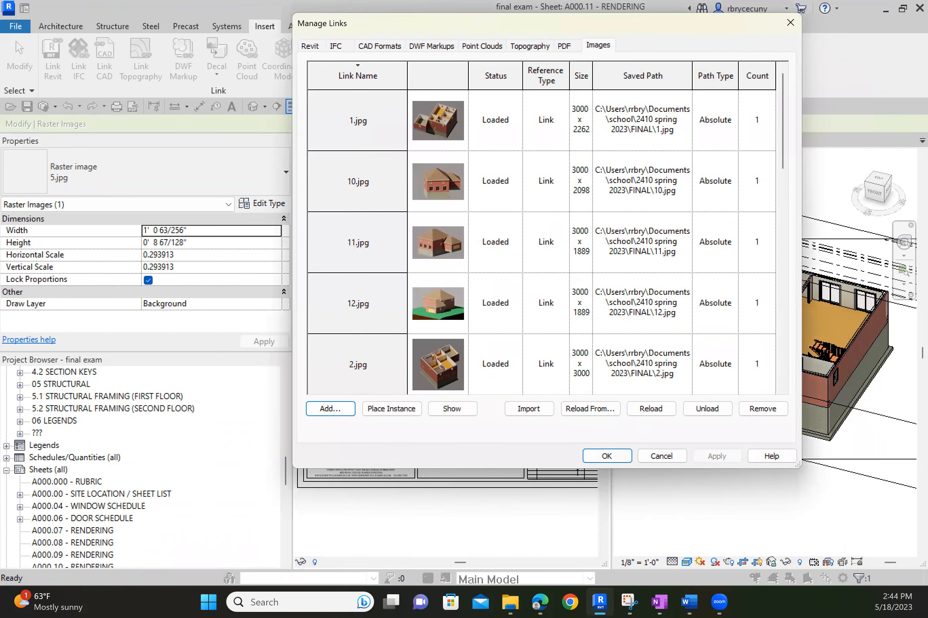
drag(573, 470, 572, 585)
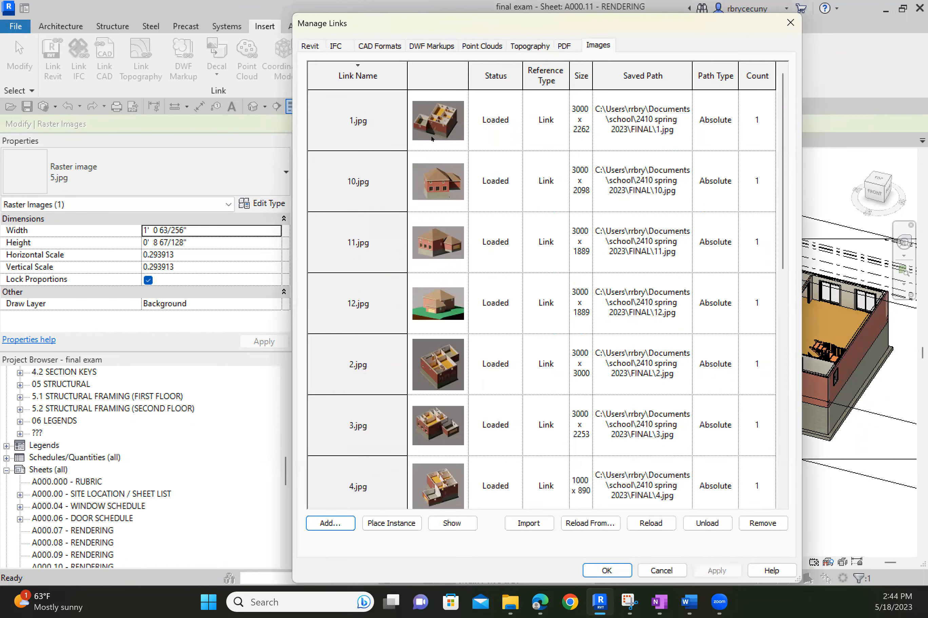
click(599, 46)
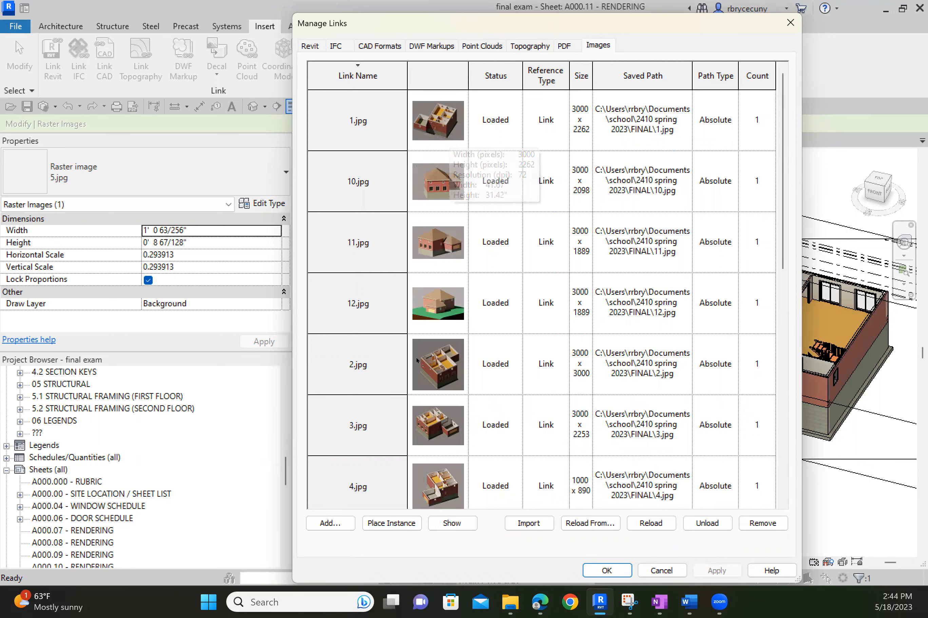
mouse_move(452, 502)
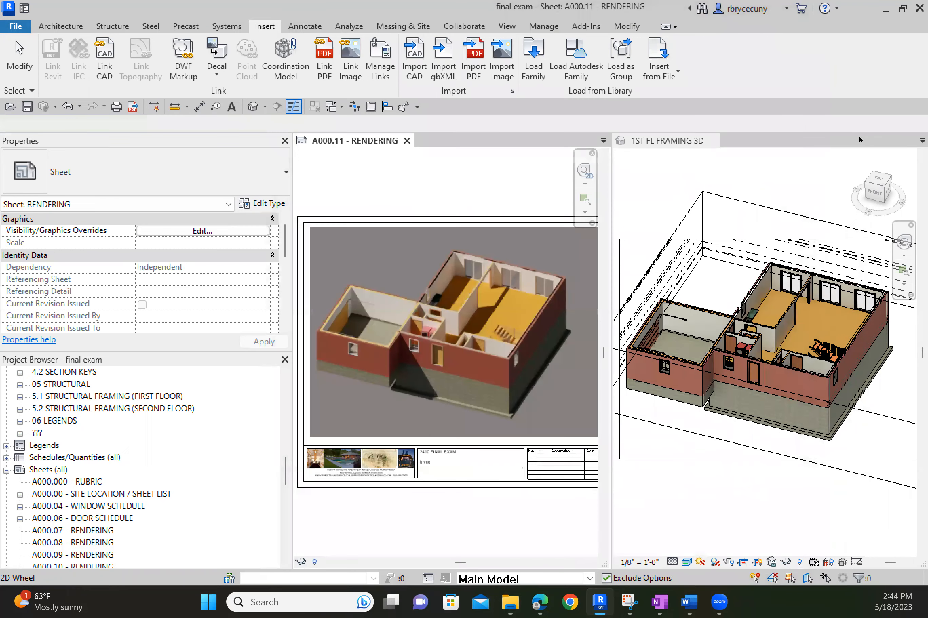
Step: Arrange the open views as tabs so sheet A000.11 - RENDERING fills the drawing area
click(371, 106)
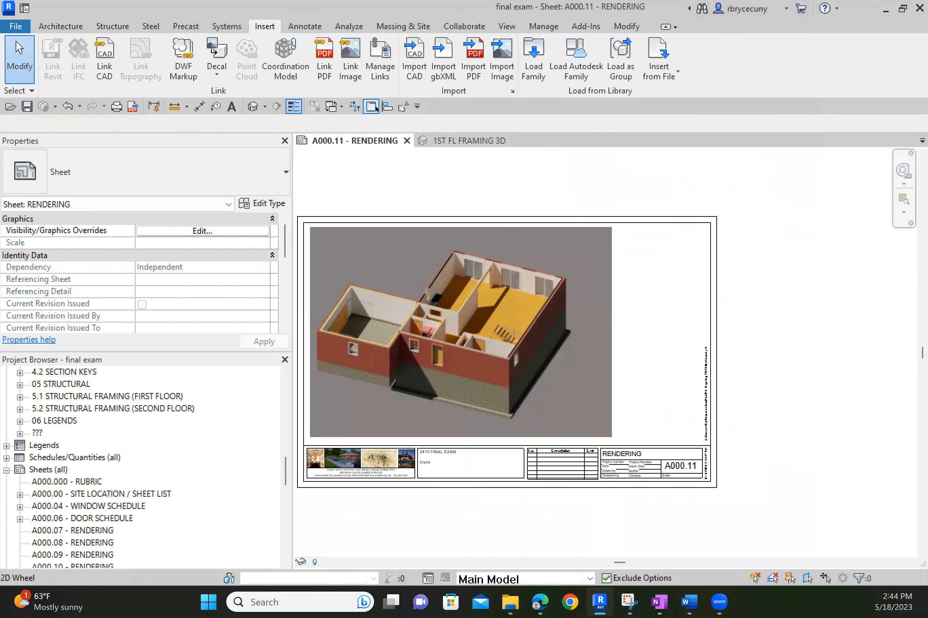
middle_drag(675, 365, 828, 349)
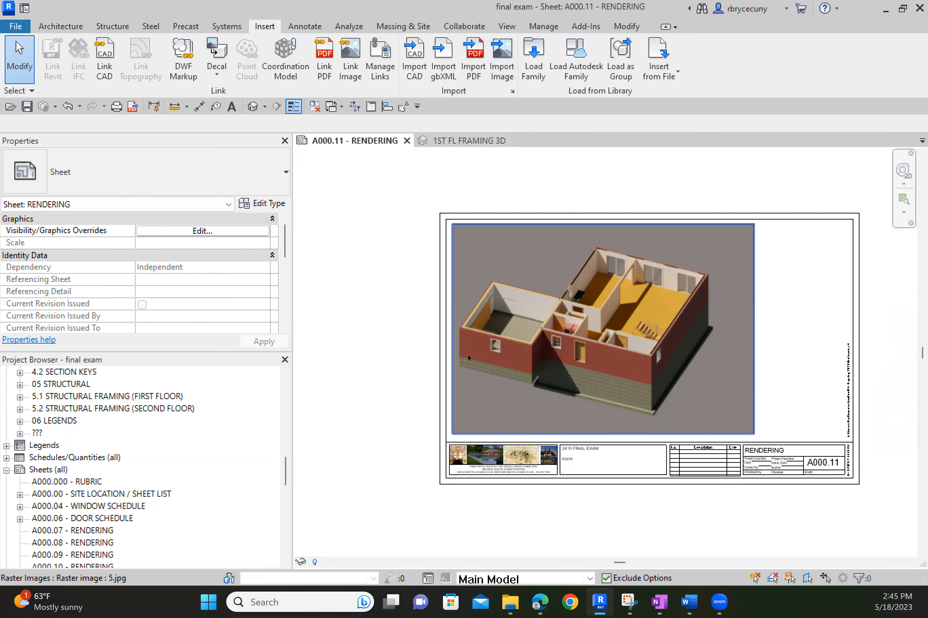
scroll(499, 335, down, 3)
Step: Resize the 5.jpg rendering on sheet A000.11 from its corner to a width of about 1' 0 73/256"
click(518, 321)
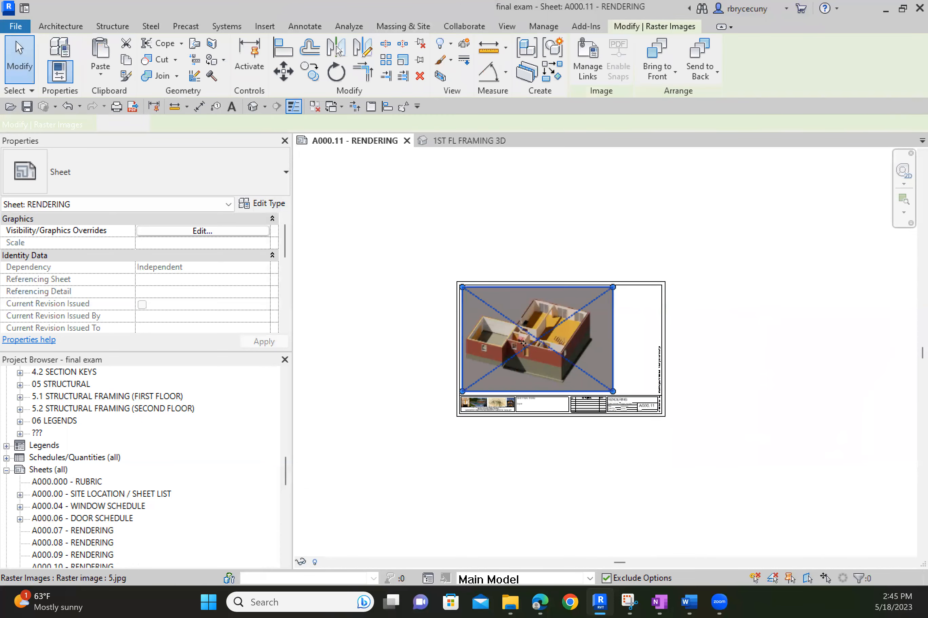
drag(463, 391, 483, 425)
click(532, 491)
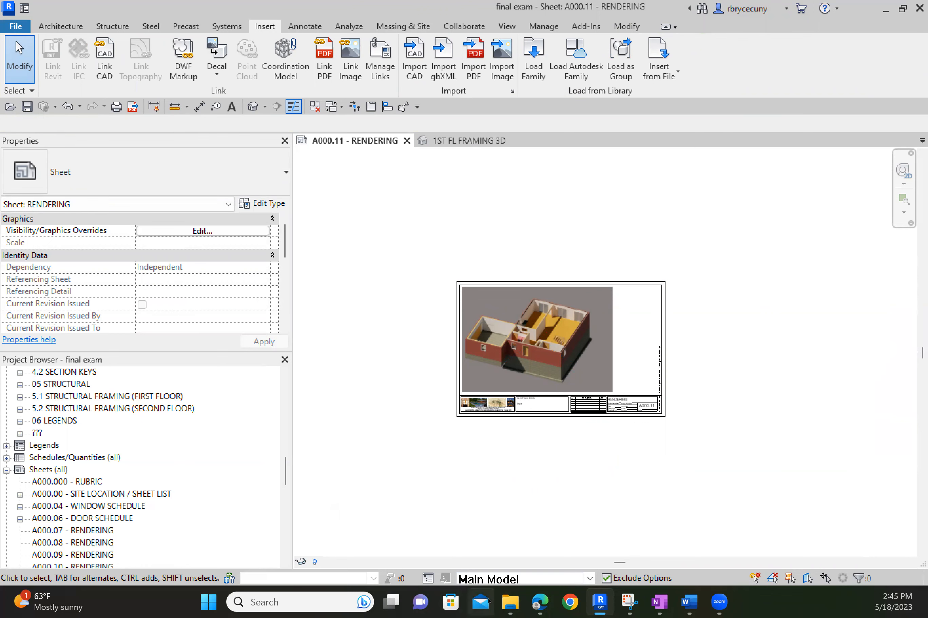
Step: Check the rendering files in the FINAL folder, then return to sheet A000.11
click(512, 604)
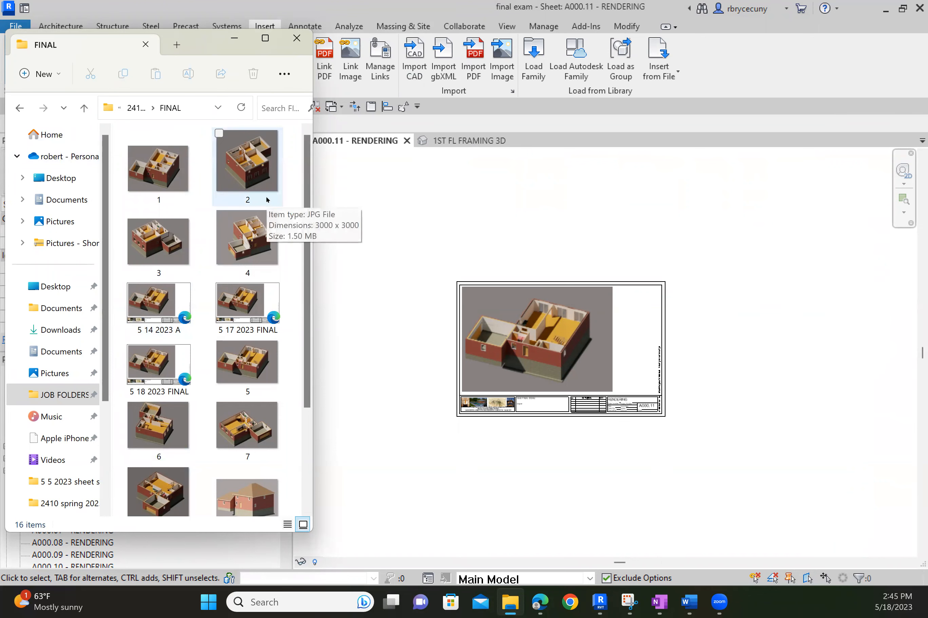
click(235, 38)
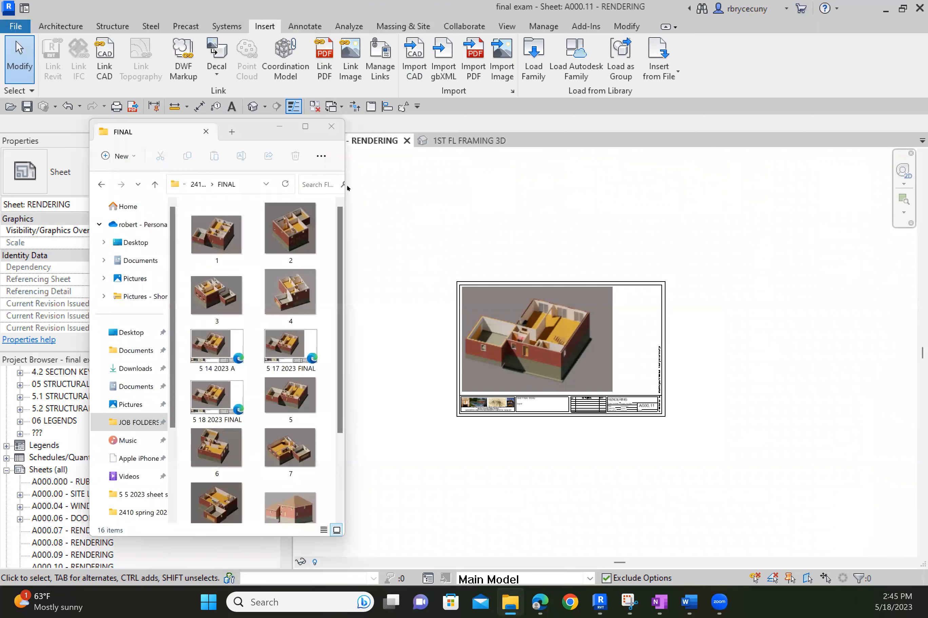
click(423, 231)
scroll(459, 239, up, 2)
middle_drag(456, 228, 430, 198)
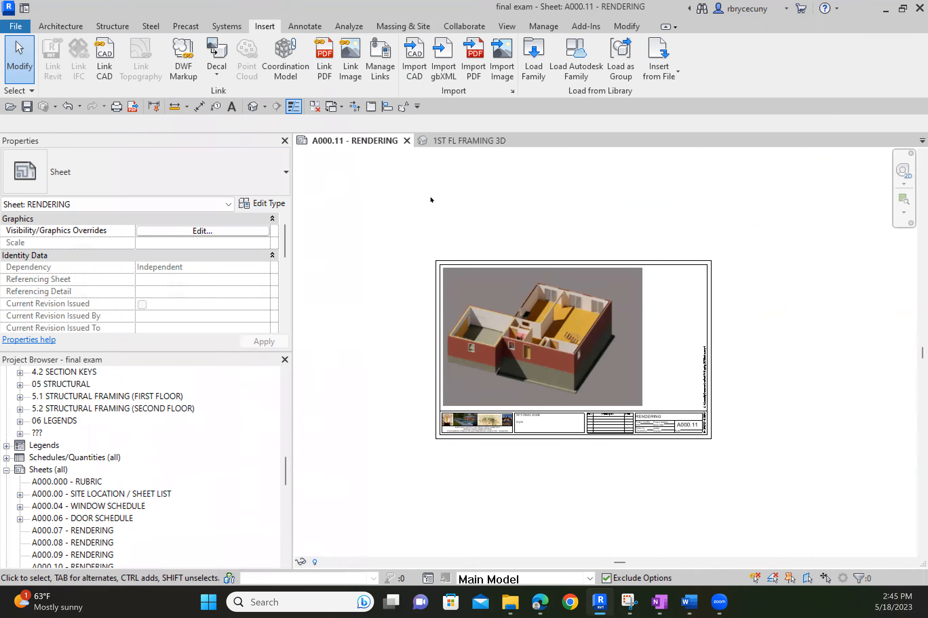
Step: Review the rendering sheets listed in the project and inspect the properties of the 5.jpg image on the sheet
scroll(171, 381, down, 5)
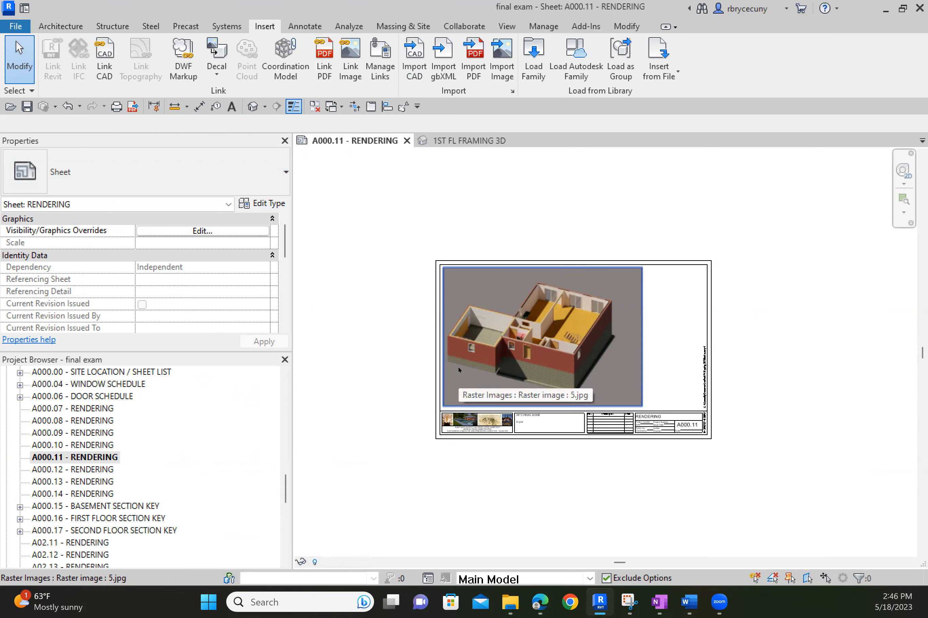
scroll(112, 467, down, 2)
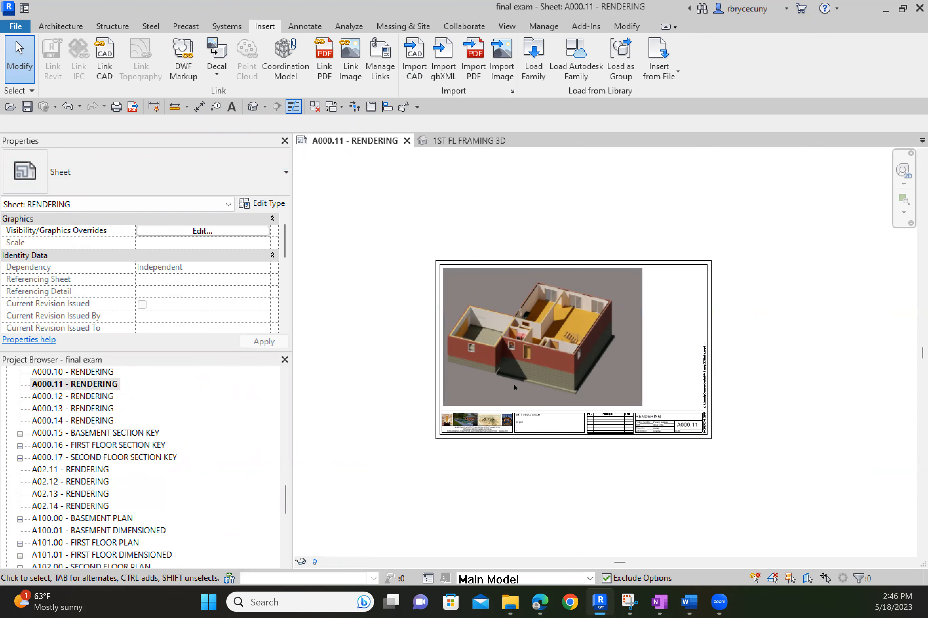
scroll(84, 467, down, 3)
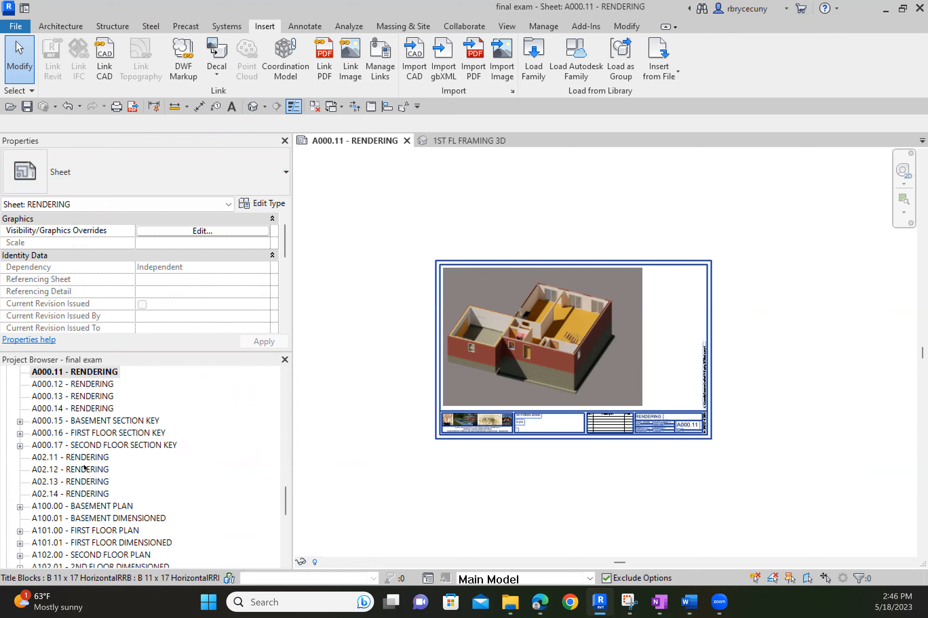
scroll(83, 468, up, 2)
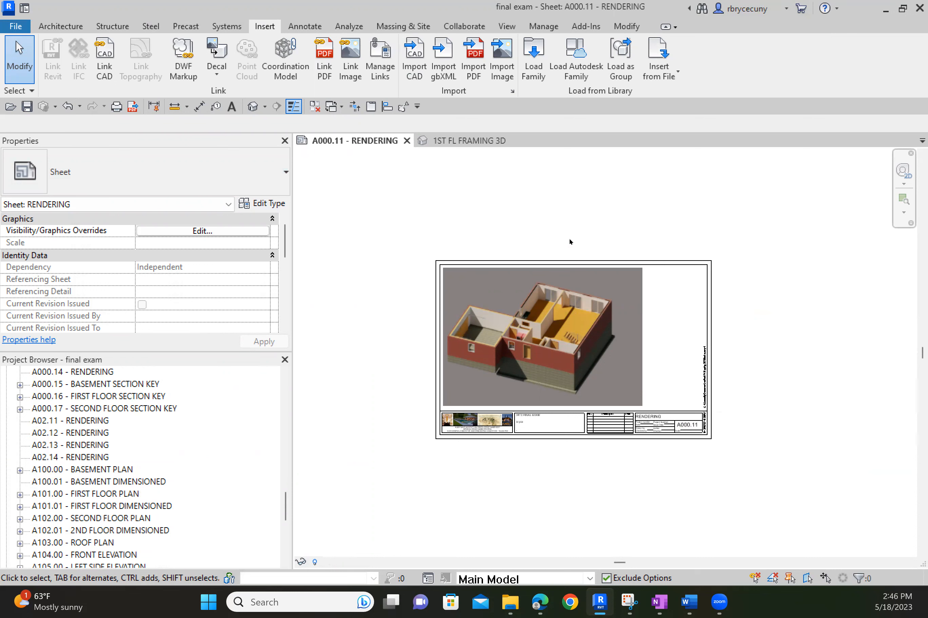
click(563, 324)
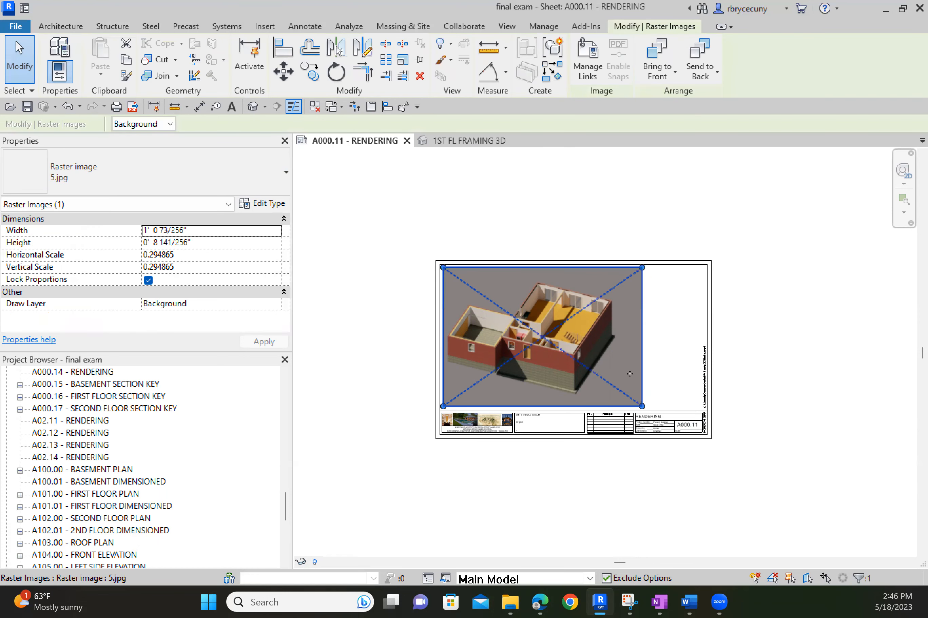
click(756, 430)
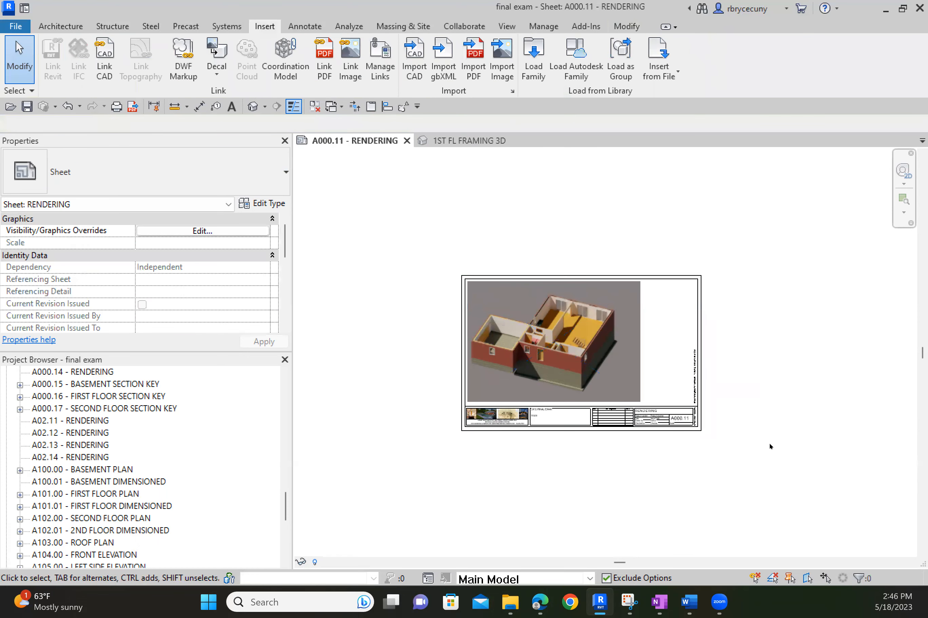
middle_drag(552, 506, 545, 473)
scroll(336, 415, up, 2)
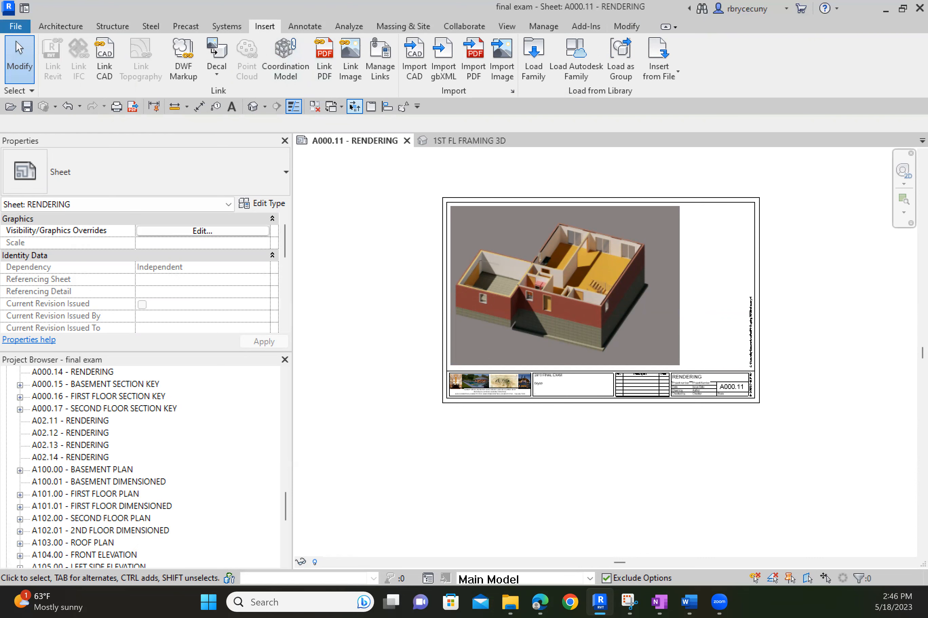
Step: Reload the 1.jpg image link through Manage Links
click(378, 63)
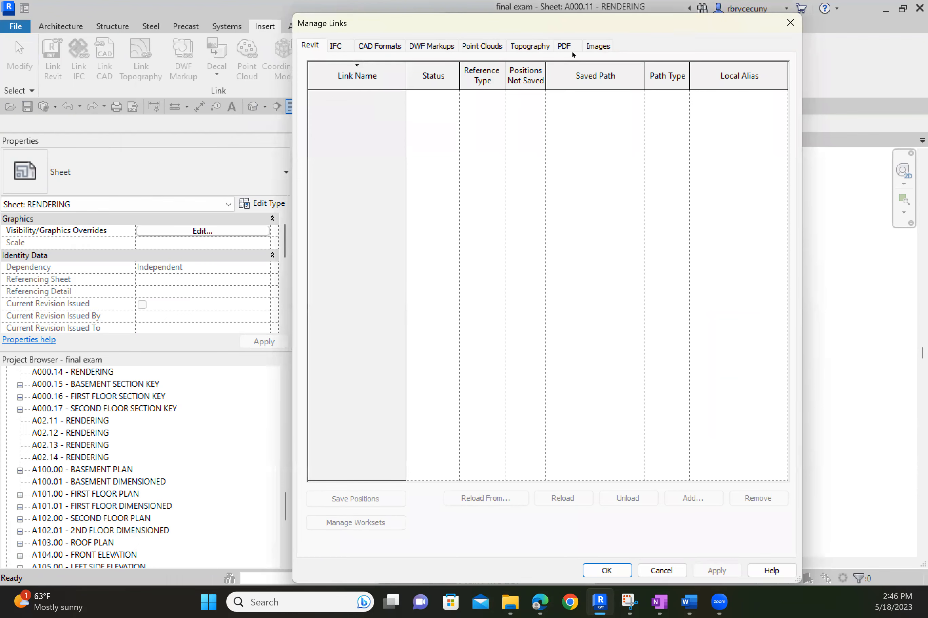
click(596, 47)
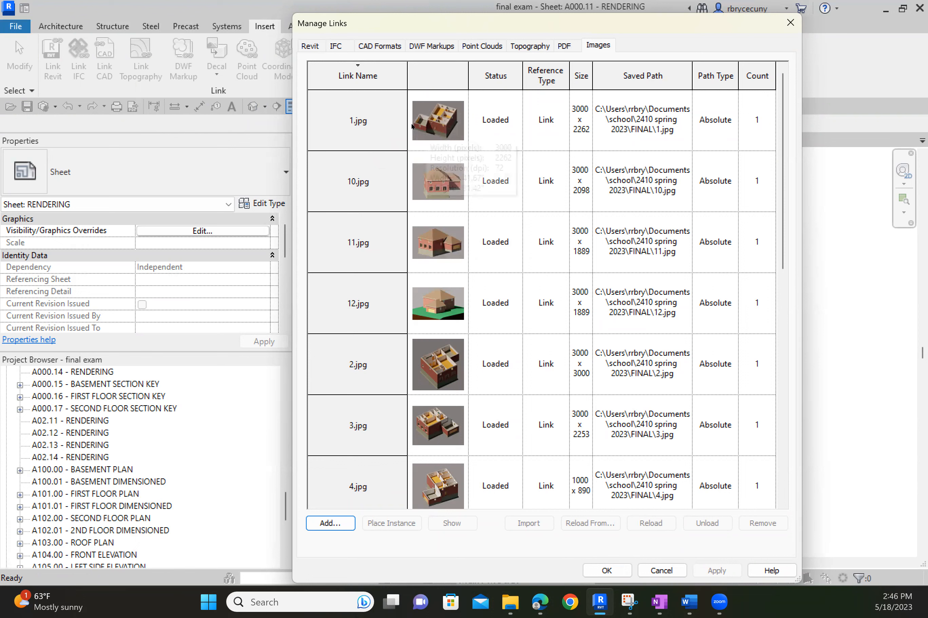
scroll(428, 367, down, 3)
scroll(429, 367, up, 2)
scroll(428, 368, up, 1)
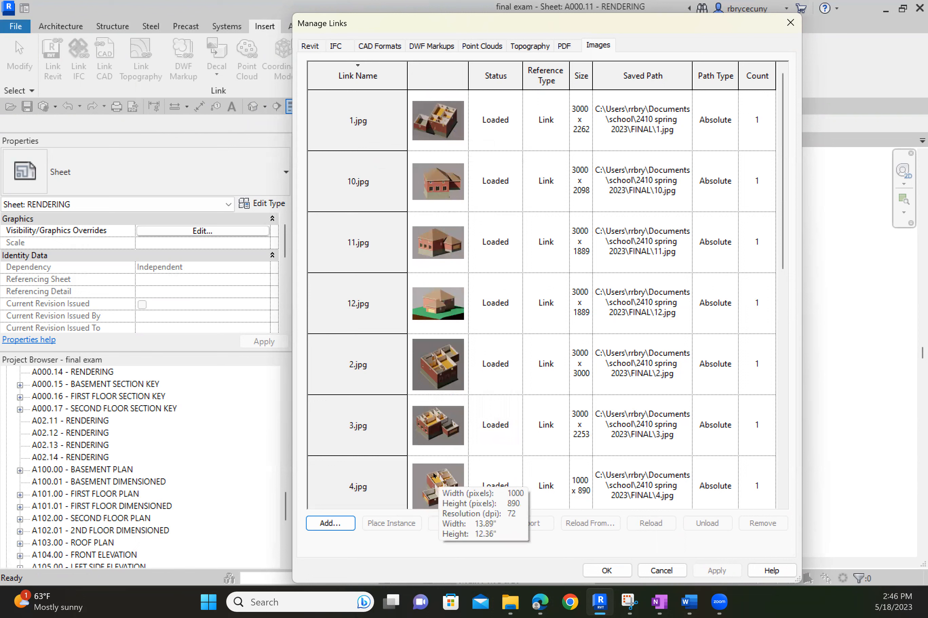
mouse_move(449, 120)
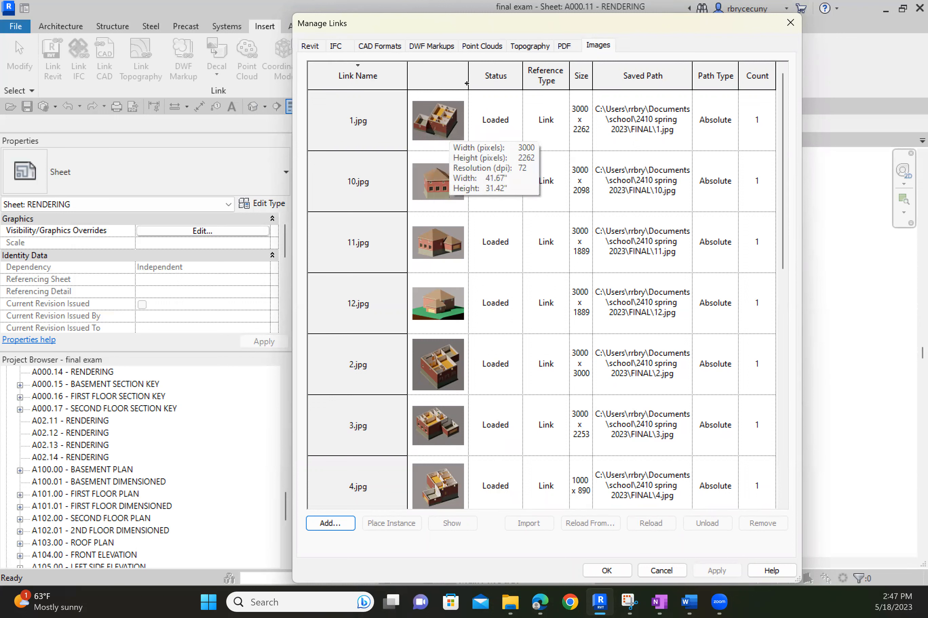
click(448, 118)
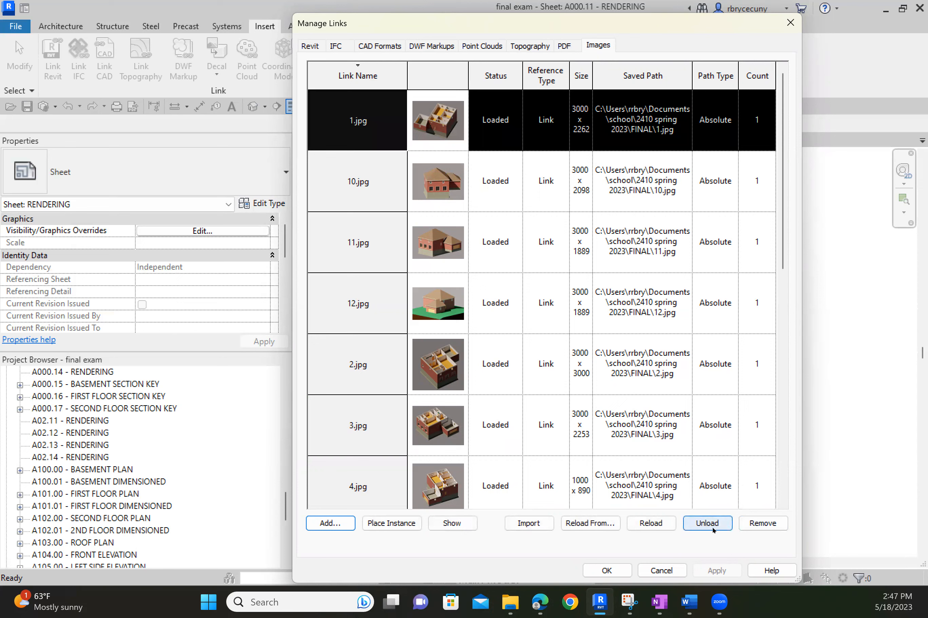
click(653, 524)
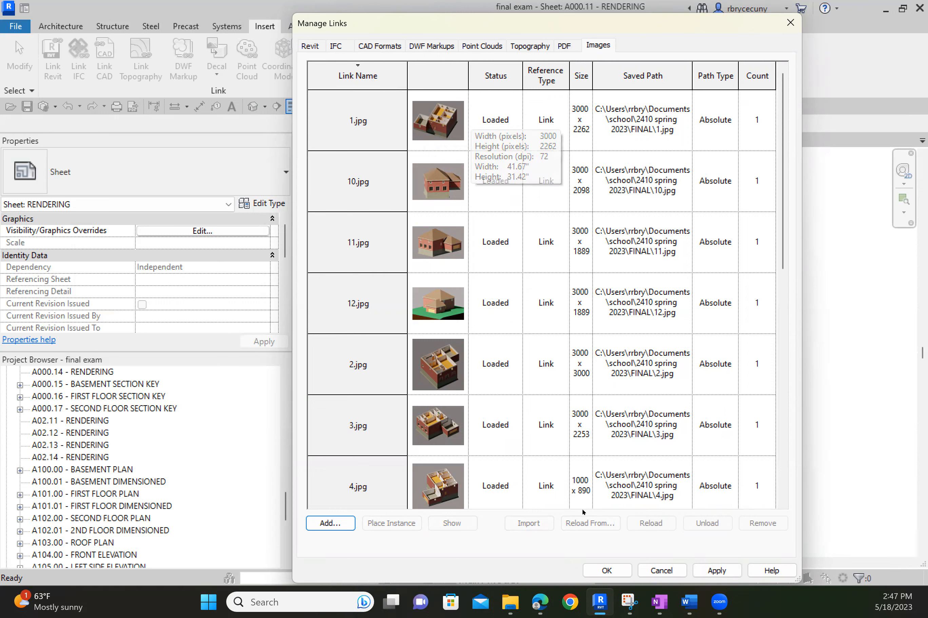
Step: Examine the numbered rendering files in the FINAL folder that the image links point to
click(510, 603)
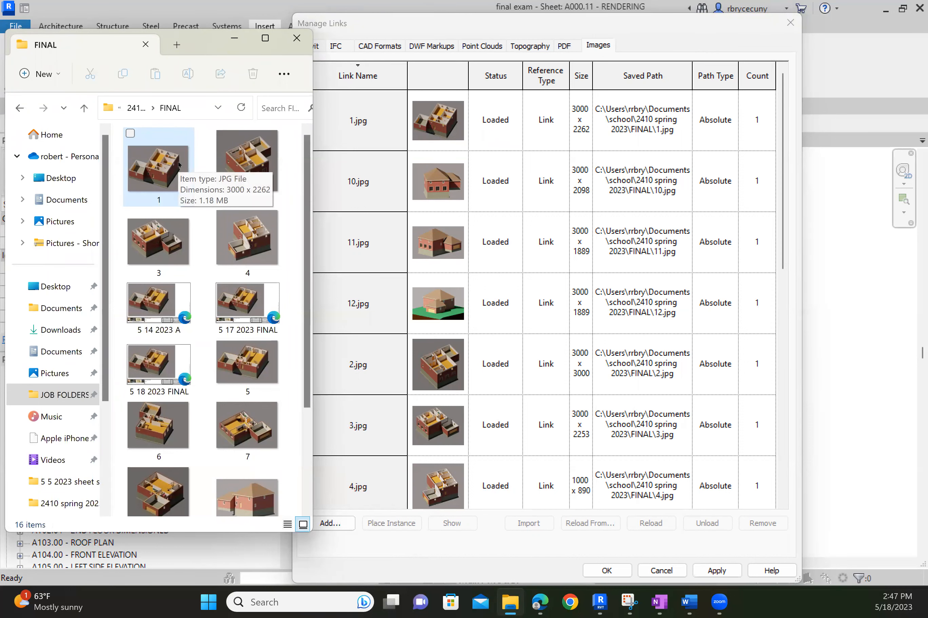
scroll(218, 306, down, 3)
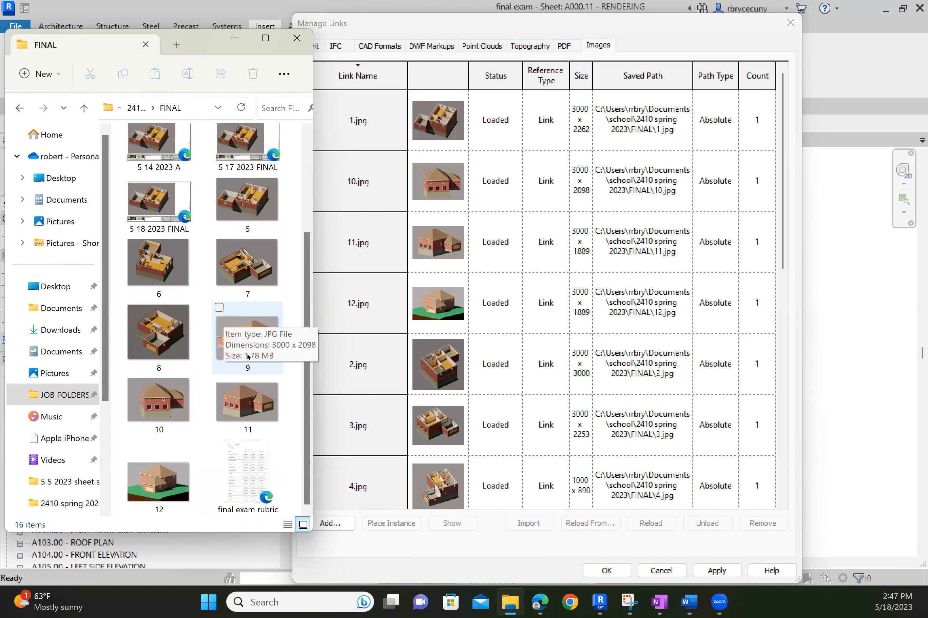
scroll(214, 234, up, 3)
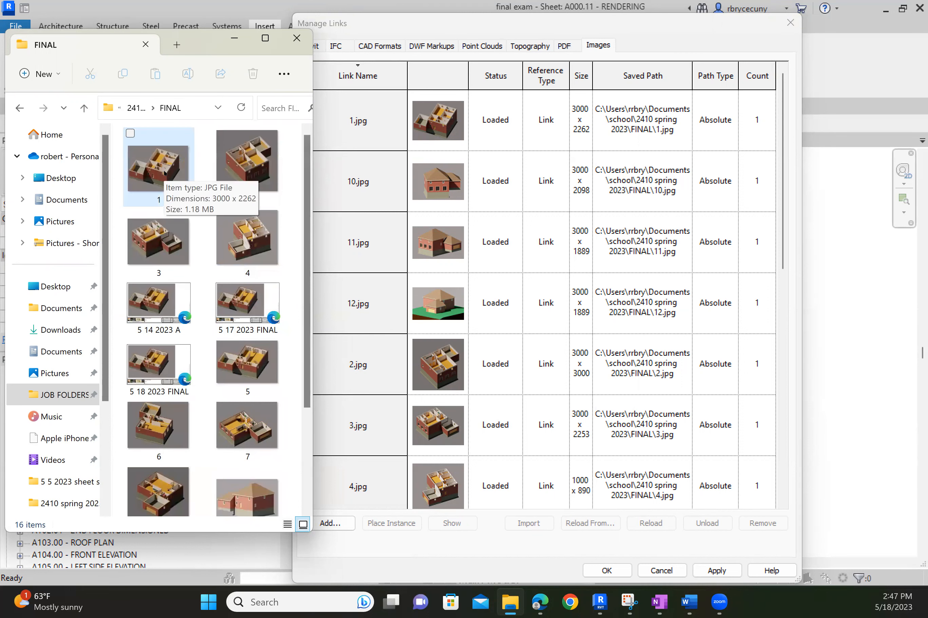
Step: Select all the image links from 1.jpg through 9.jpg and reload them together
click(428, 127)
scroll(428, 128, down, 3)
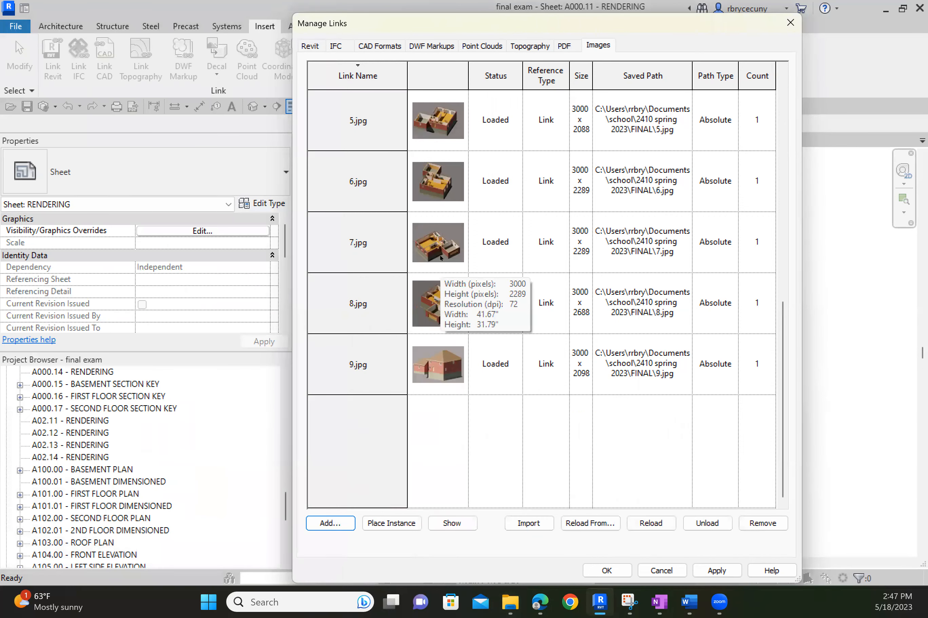
shift+click(343, 372)
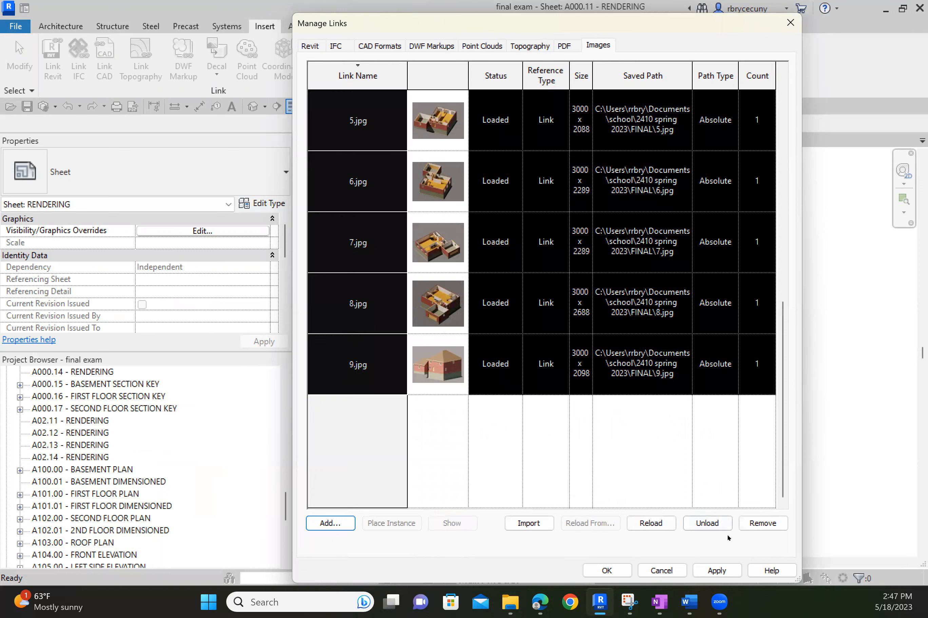
click(658, 527)
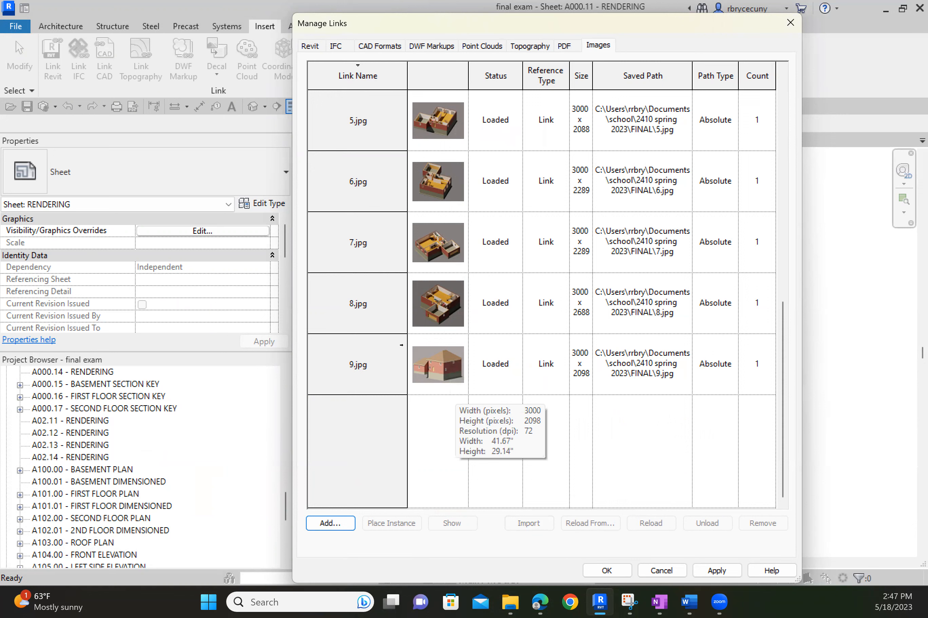
Step: Bring up the FINAL folder to review the source images again, then minimize its window
click(510, 602)
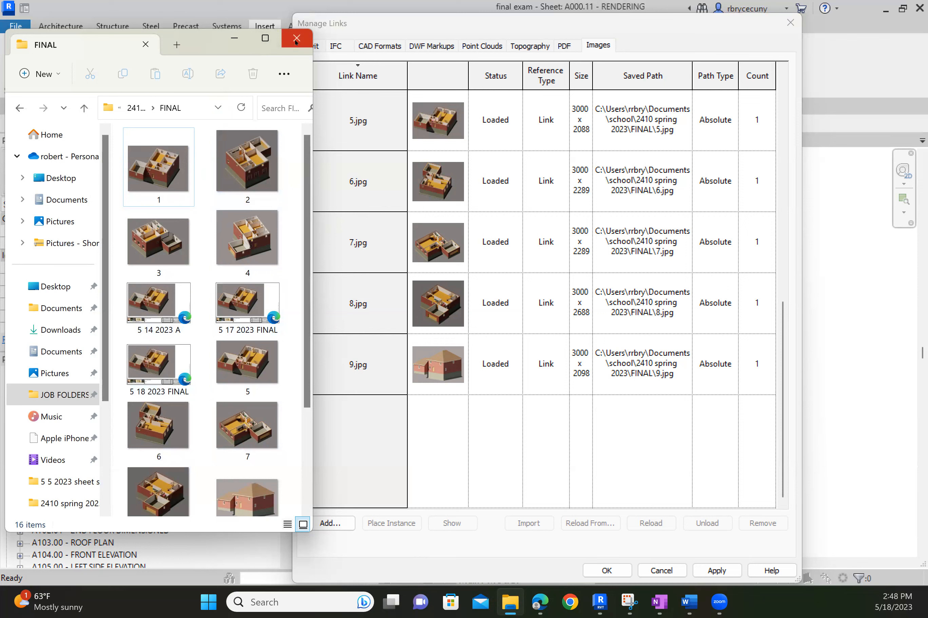
click(182, 44)
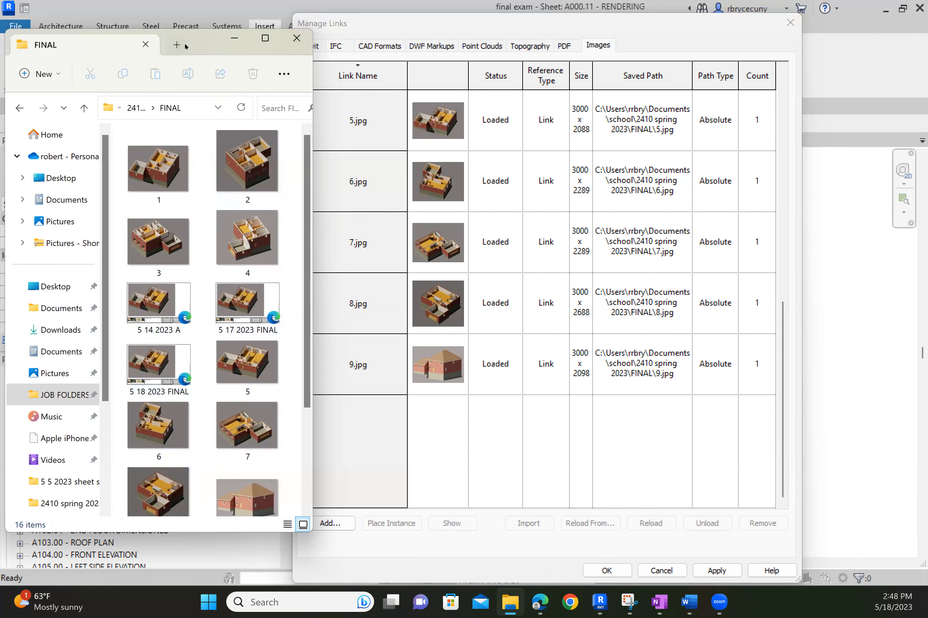
click(233, 41)
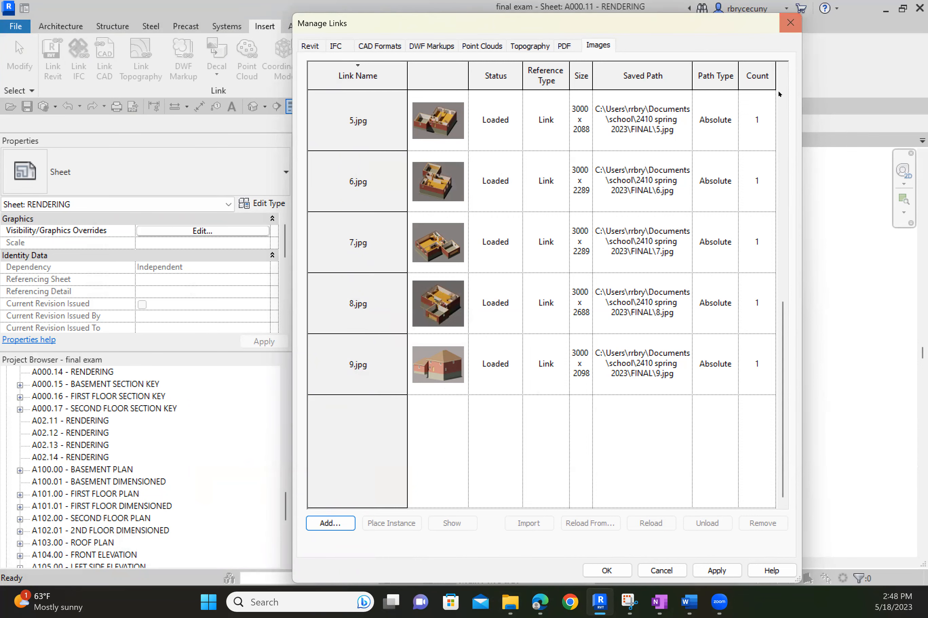
Step: Close the Manage Links dialog and open sheet A02.11 - RENDERING
click(790, 23)
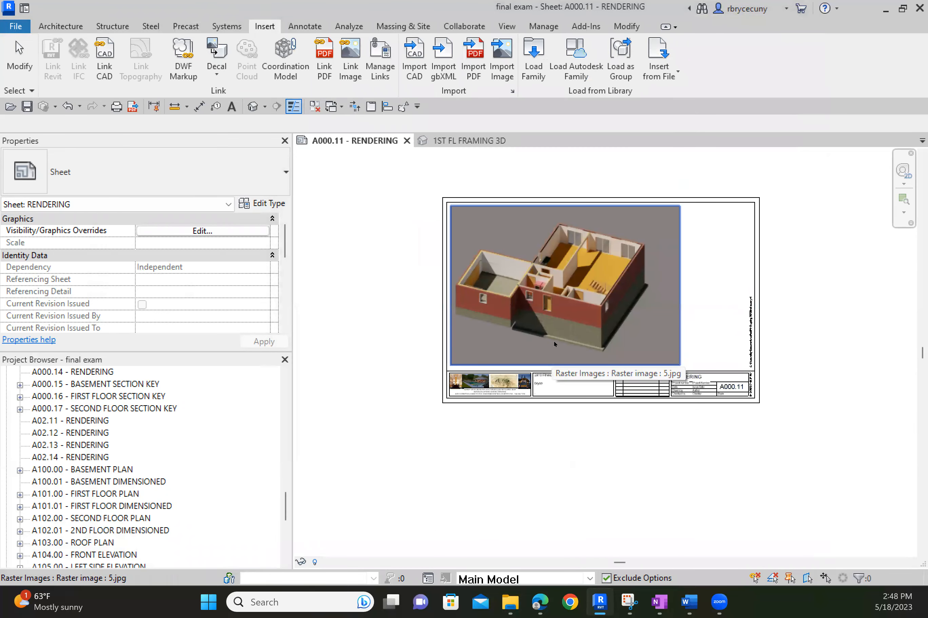
double_click(86, 422)
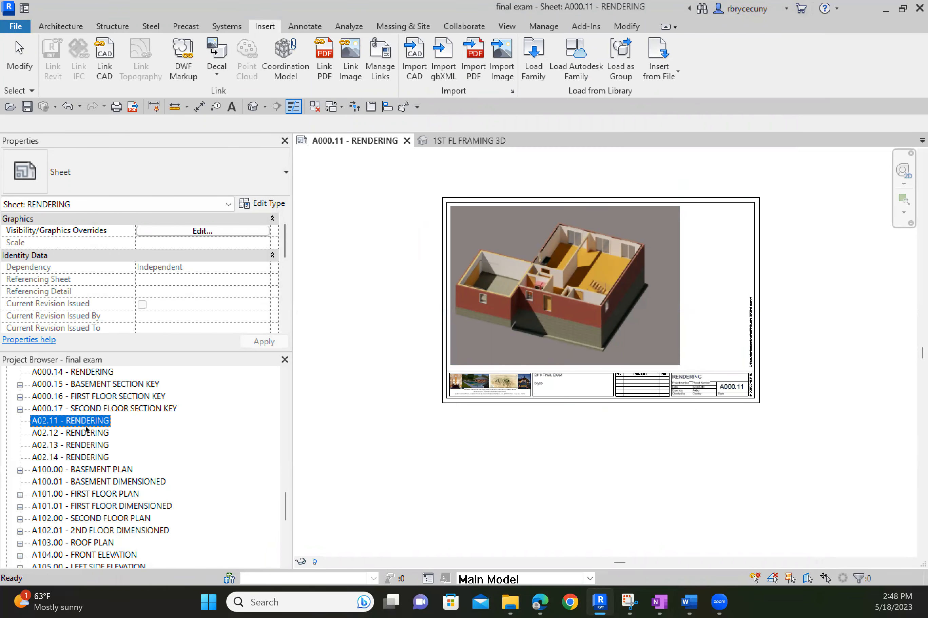